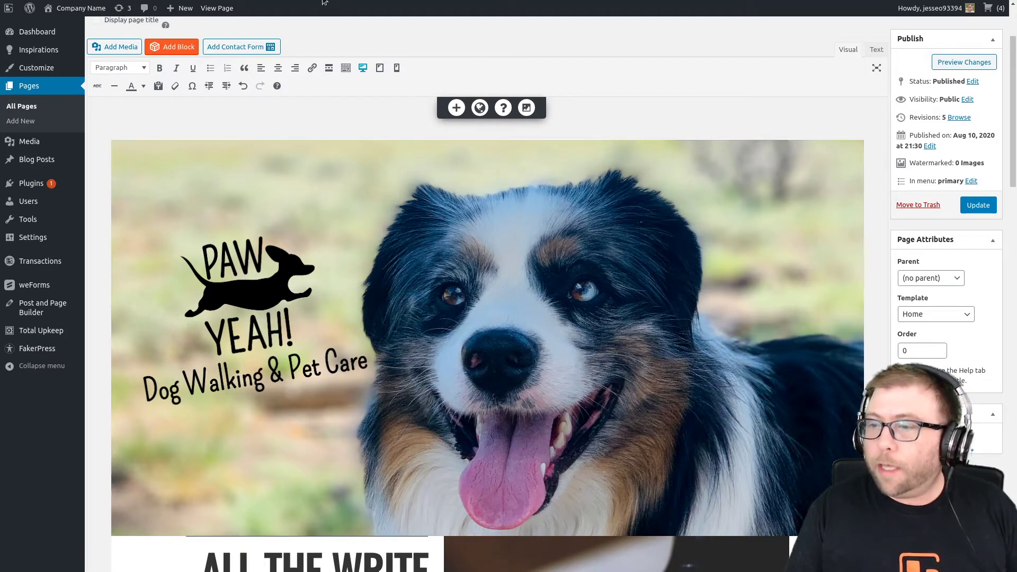
Open the live Home page to see the dog hero image under the Company Name header.
left_click(217, 8)
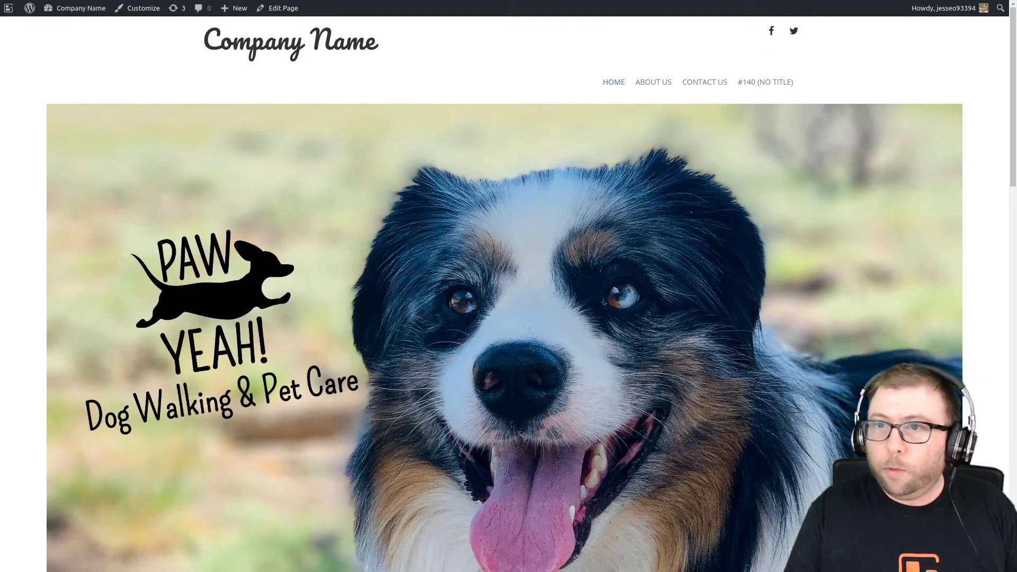
Reload the Home page and narrow the DevTools responsive preview to check how the hero image scales.
key("F5")
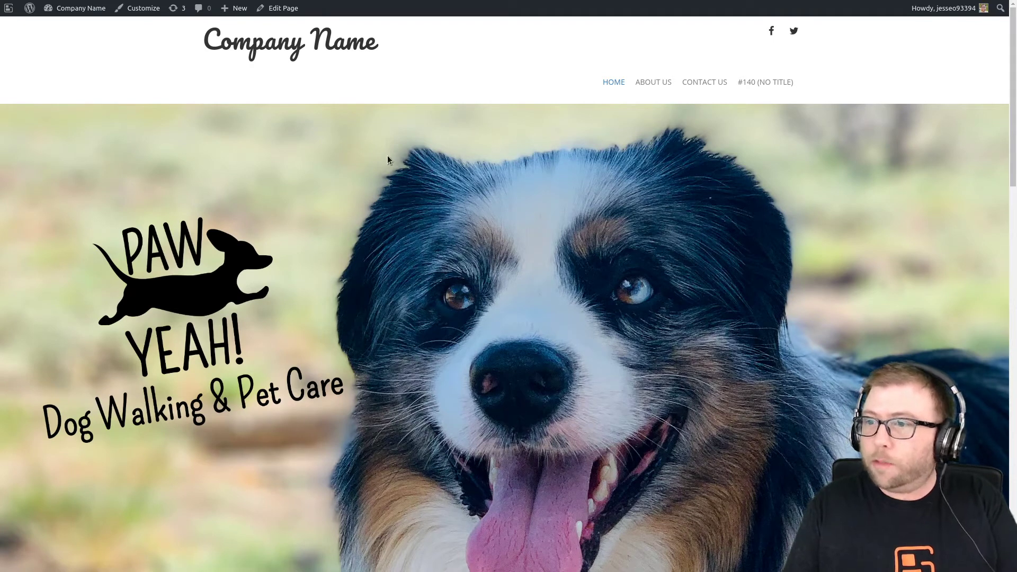
key("ctrl+shift+i")
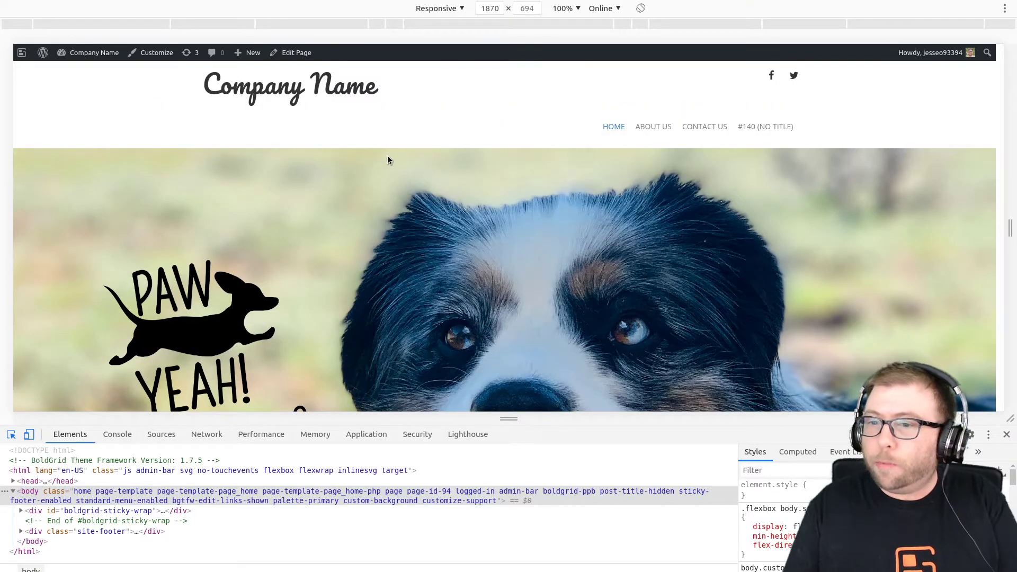
key("ctrl+shift+c")
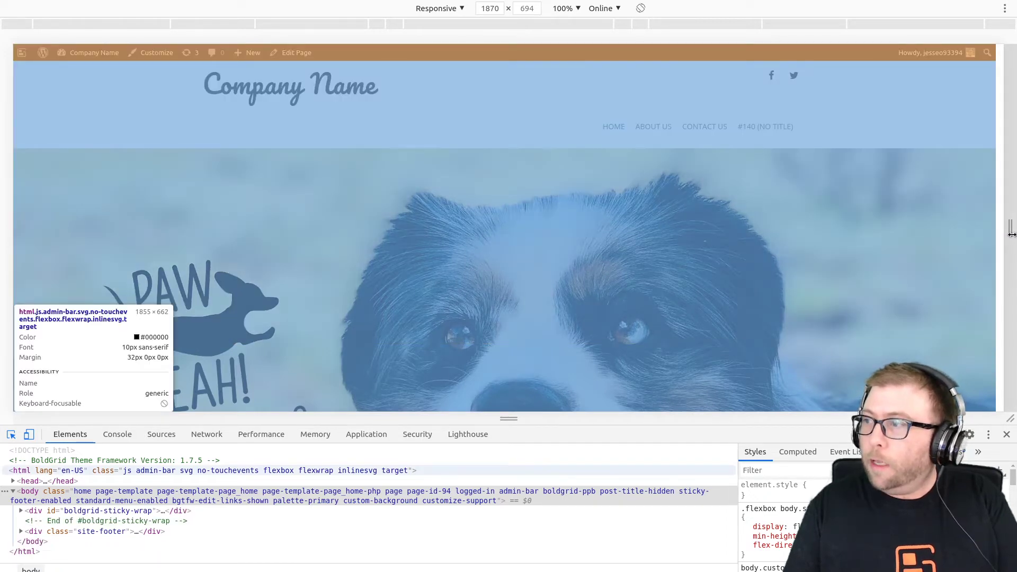
left_click_drag(1012, 234, 771, 249)
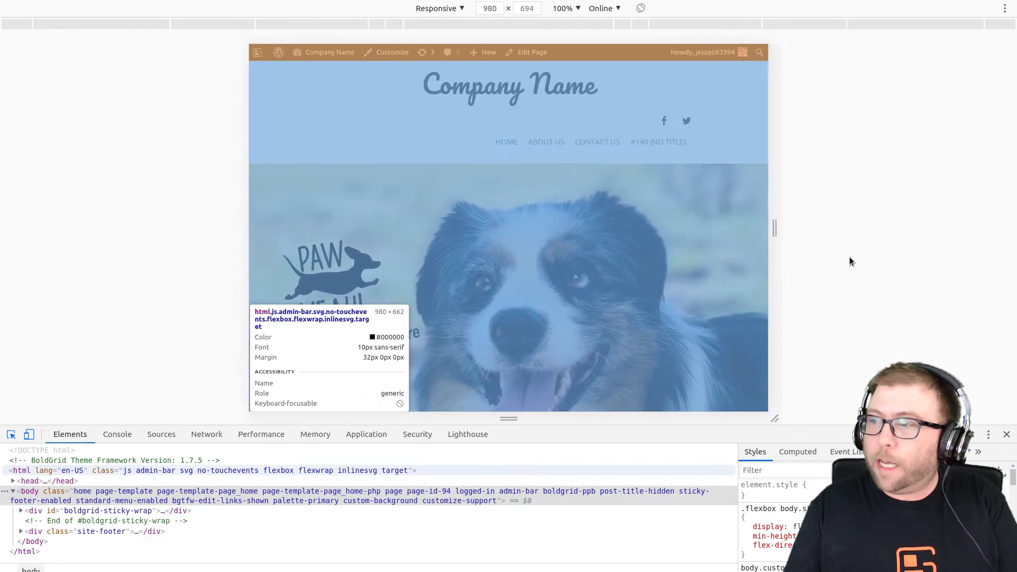
left_click(11, 435)
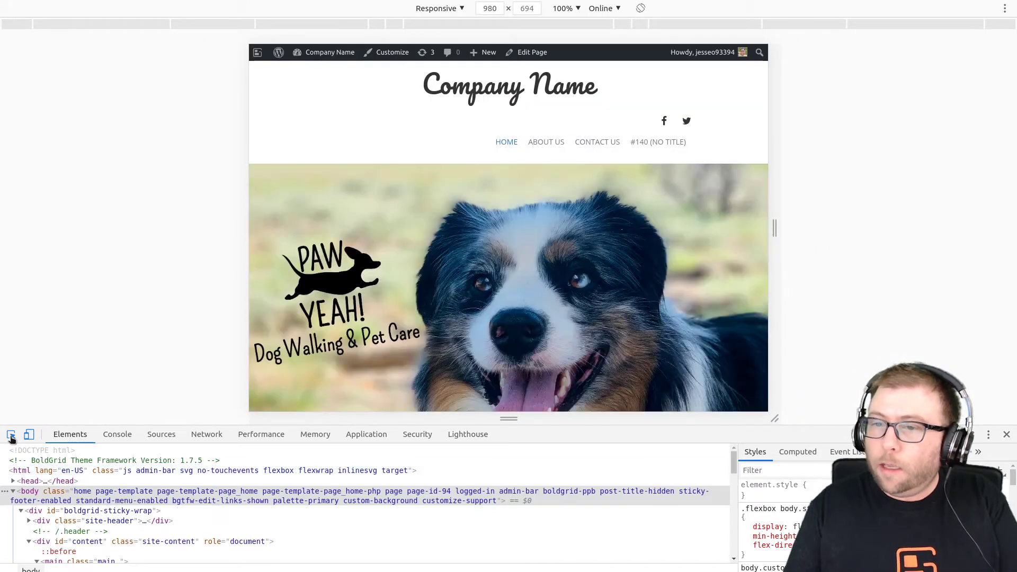
left_click_drag(774, 245, 807, 245)
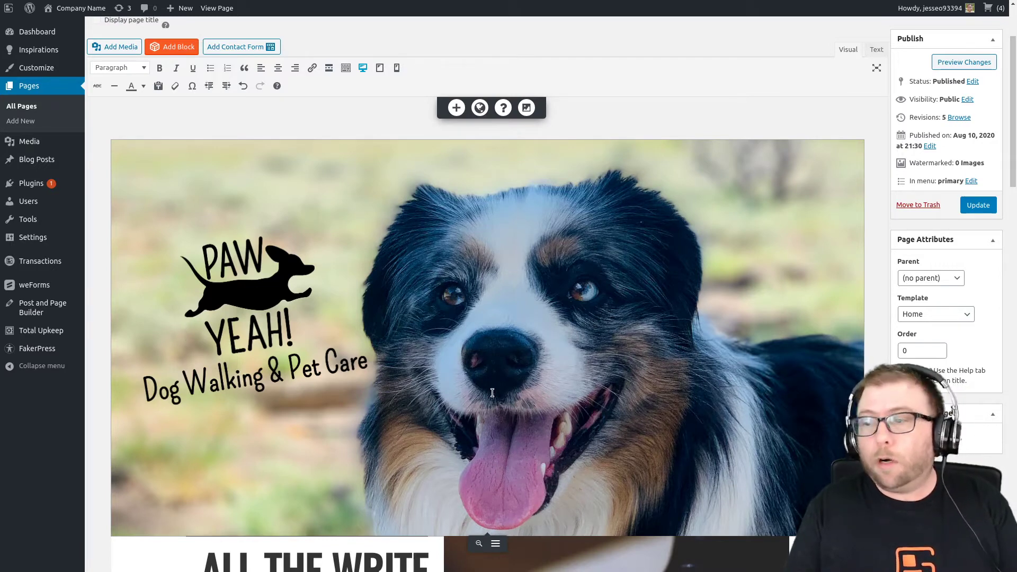
Scroll to the dog hero section and look at its background settings.
scroll(492, 413, "down", 2)
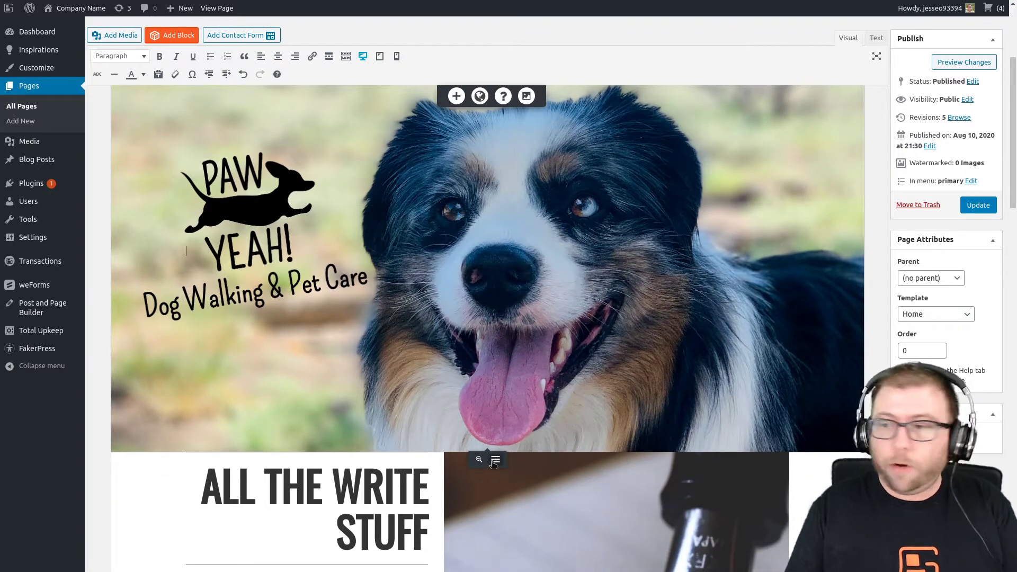
left_click(495, 459)
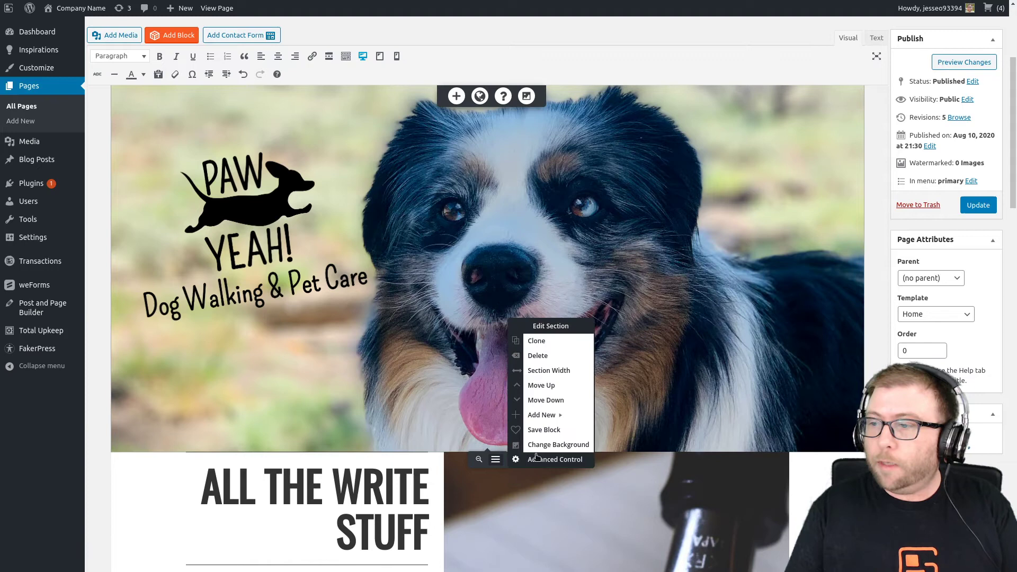
left_click(558, 445)
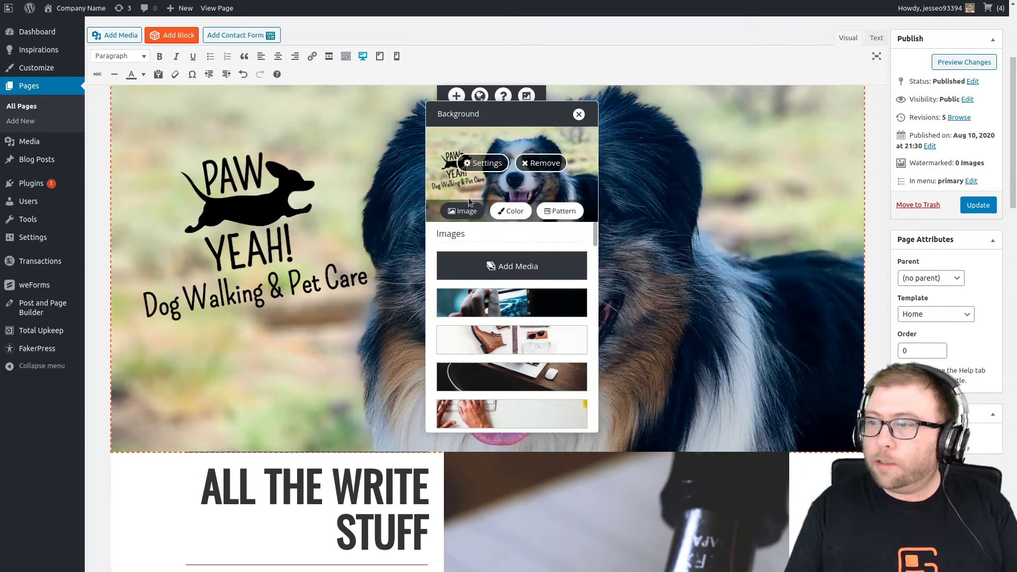
left_click(579, 117)
Set the hero section's CSS ID to my-custom-background in Advanced Control and update the page.
left_click(496, 460)
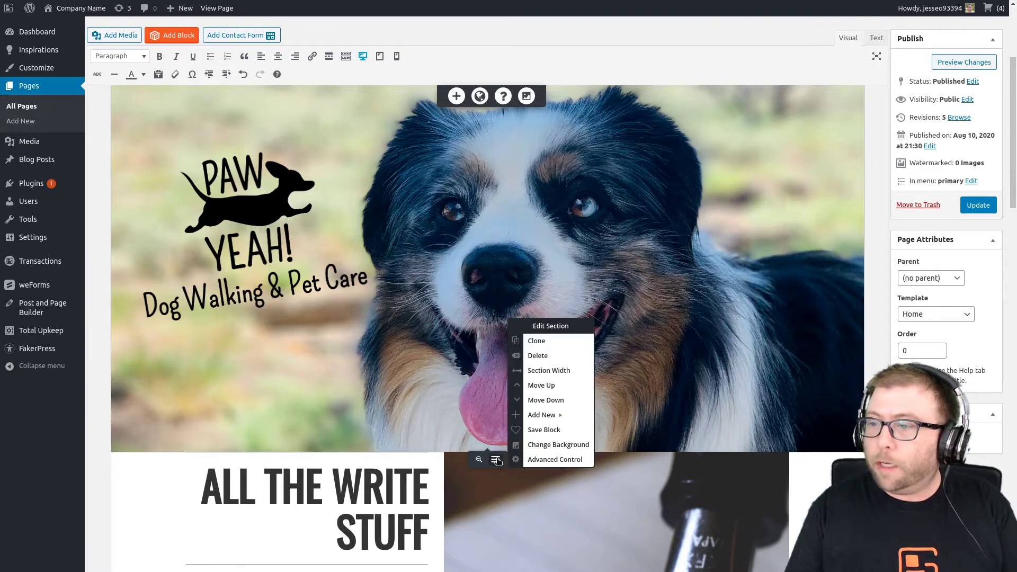
left_click(551, 460)
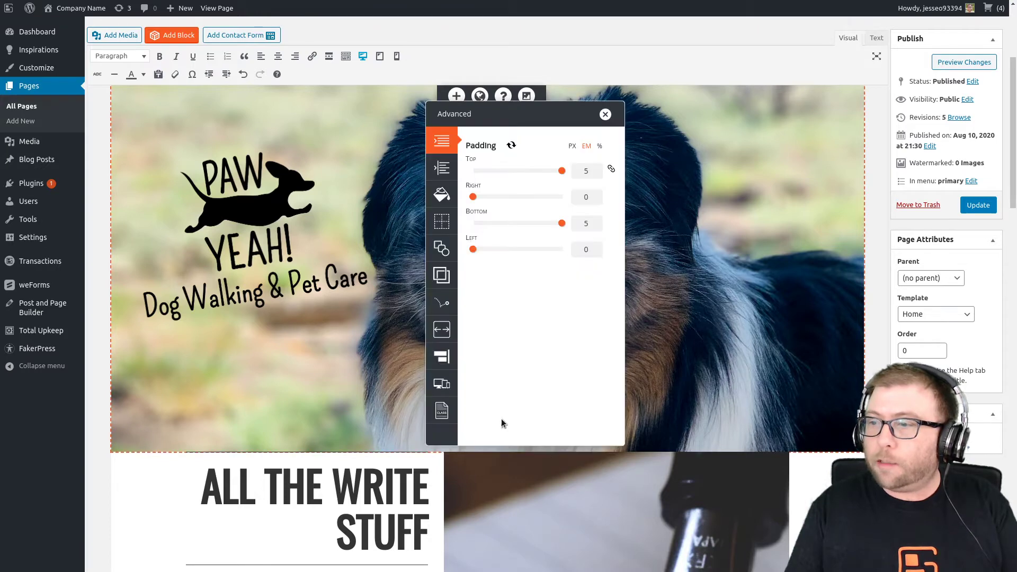
left_click(441, 416)
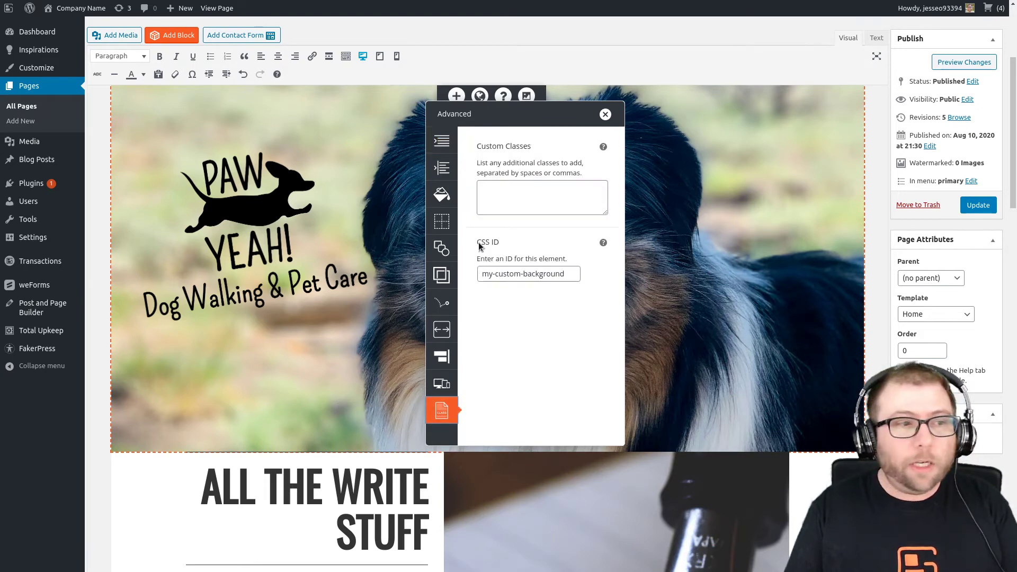
left_click(569, 275)
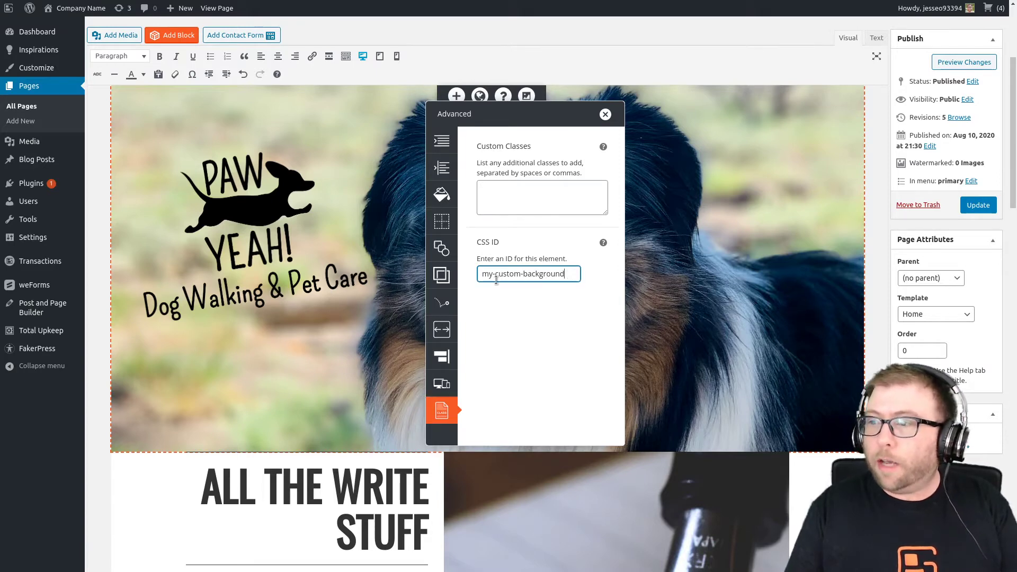
left_click(477, 275, "shift")
left_click(554, 318)
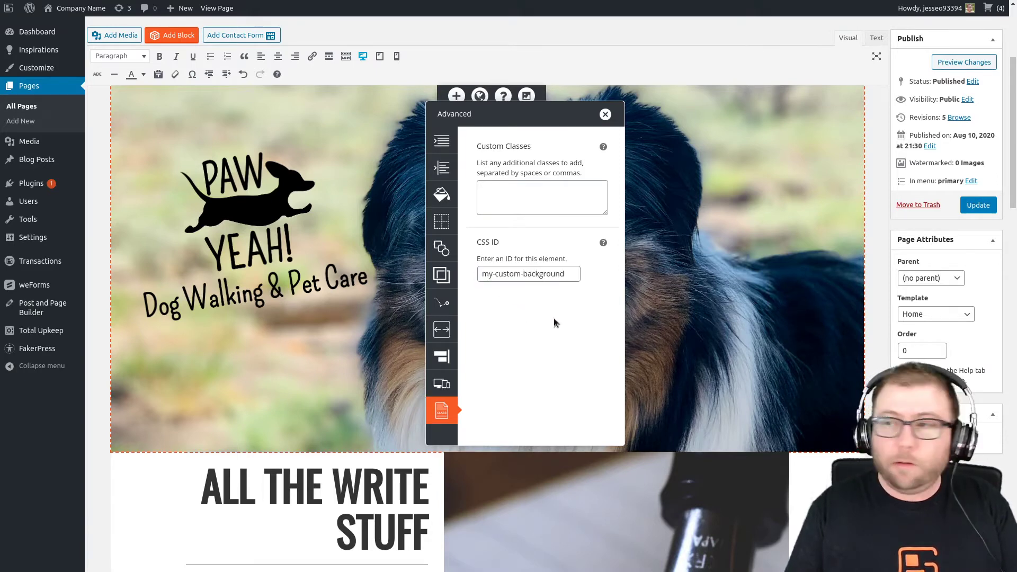
left_click(606, 115)
left_click(989, 206)
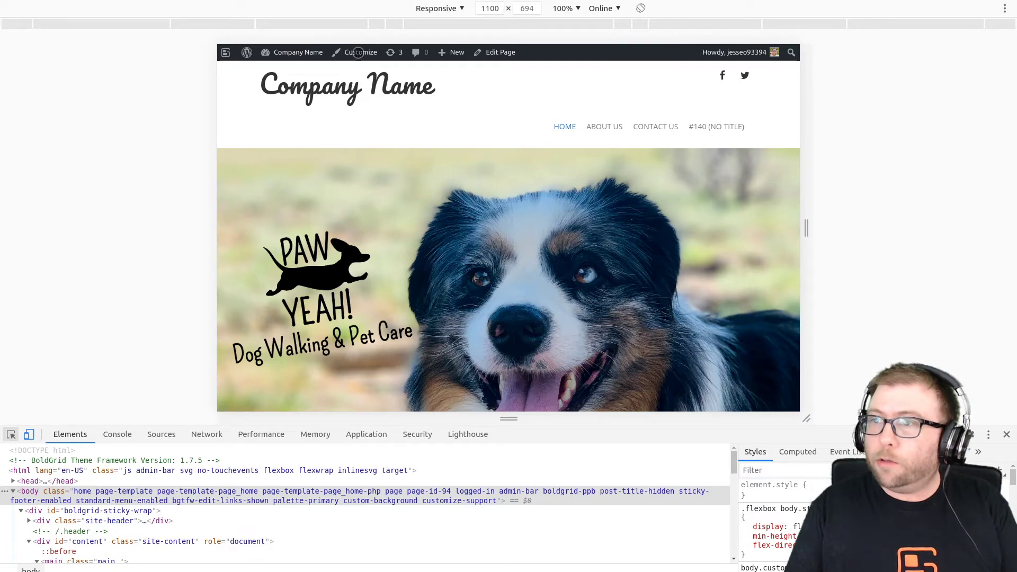
Open the site Customizer for the Home page and close DevTools.
left_click(353, 52)
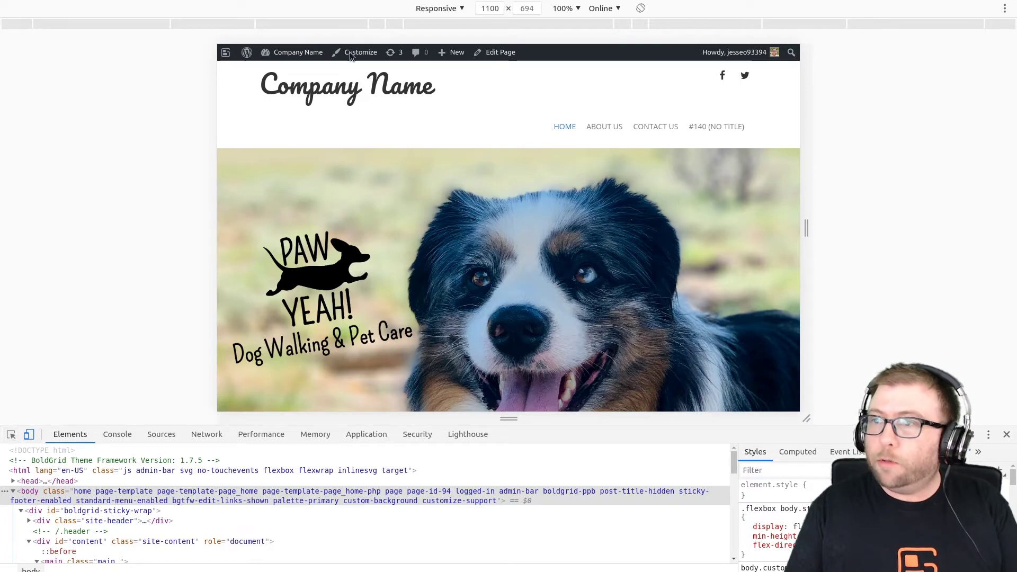
left_click(1007, 434)
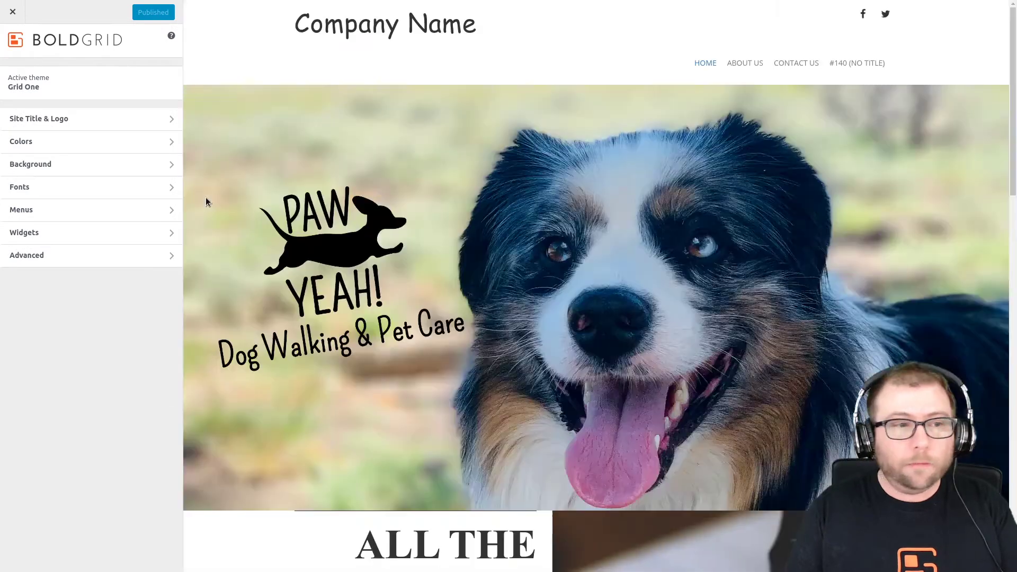
Open the Customizer's Custom JS and CSS editor and start a new line after the existing rule.
left_click(67, 260)
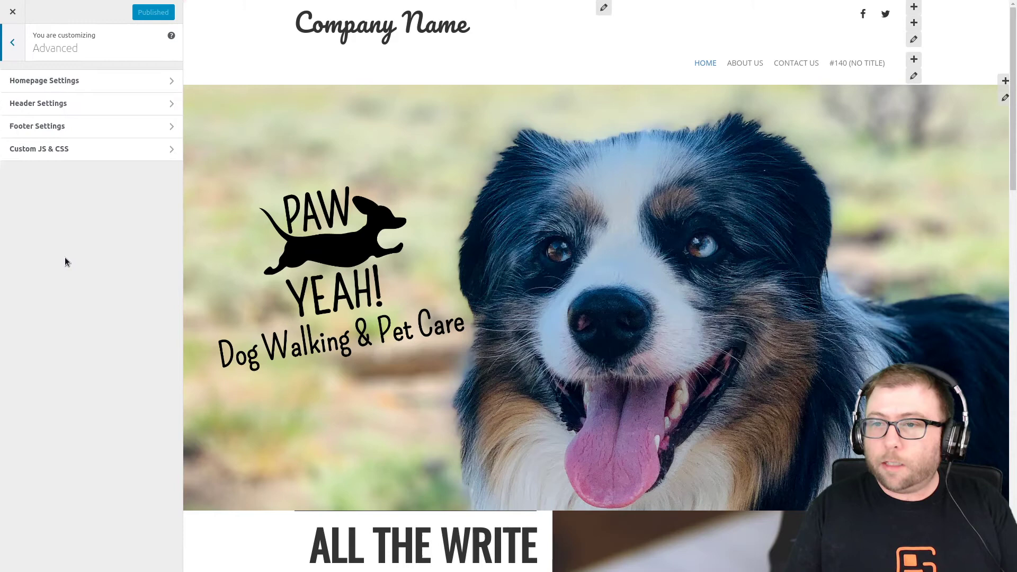
left_click(75, 152)
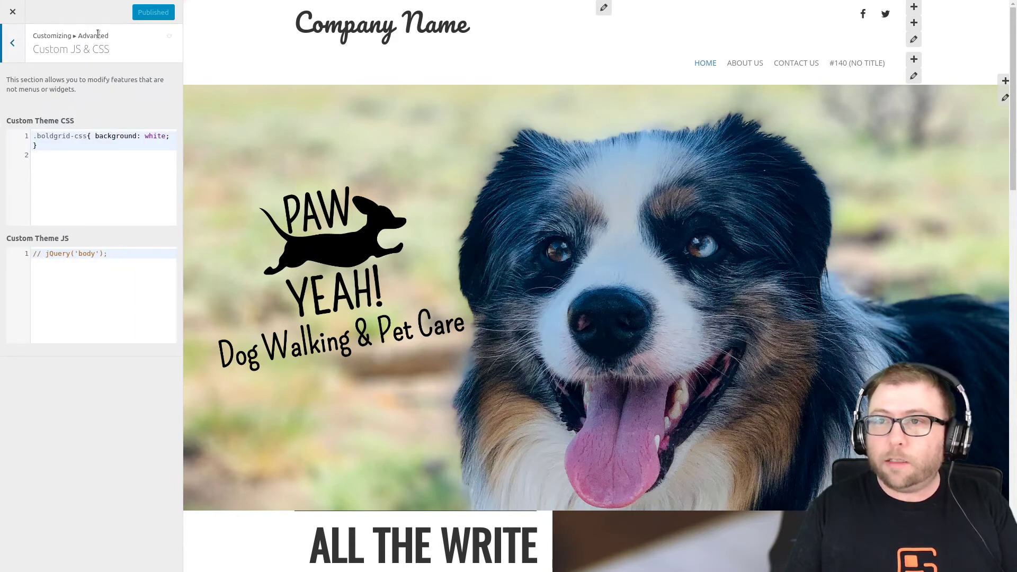
left_click(56, 150)
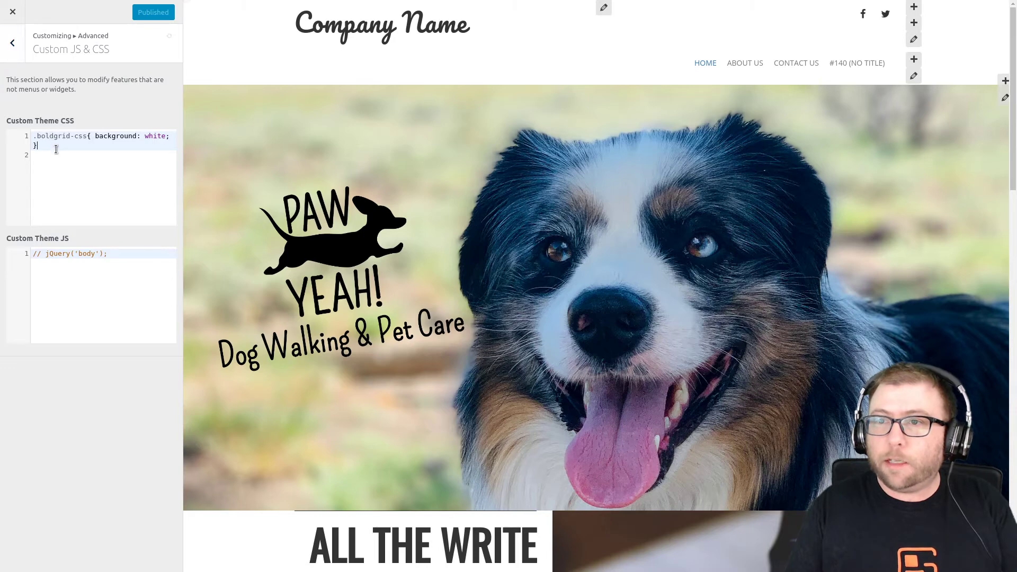
key("Return")
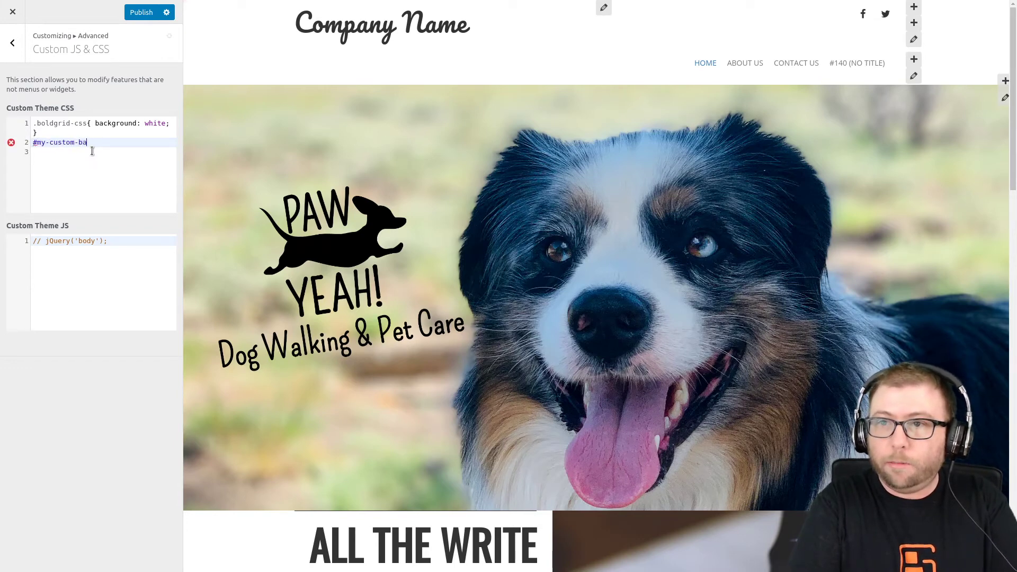
Write a #my-custom-background rule with background-size: contain !important.
type("ckground ")
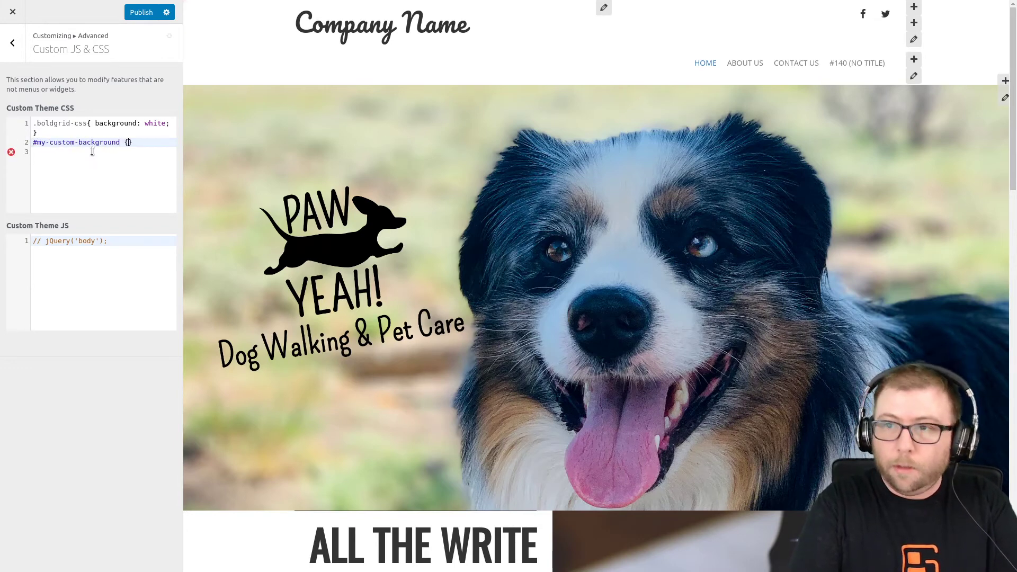
type("{")
key("Return")
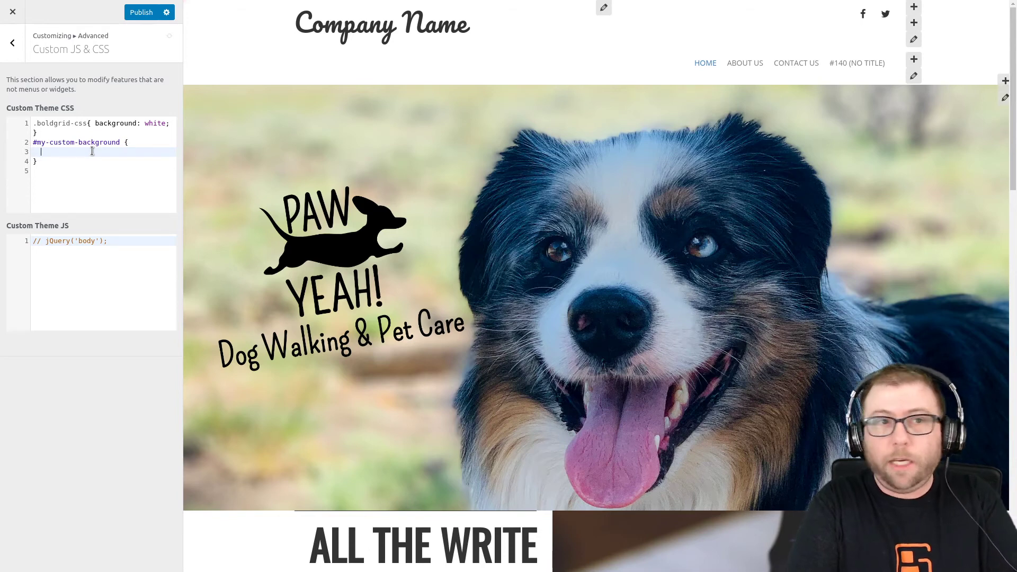
type("bakc")
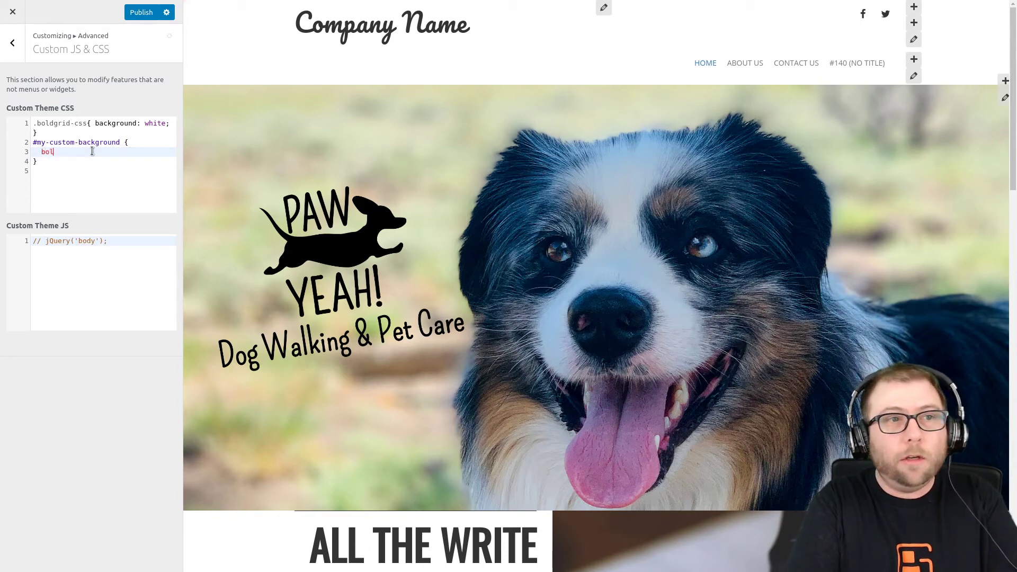
key("BackSpace")
key("BackSpace")
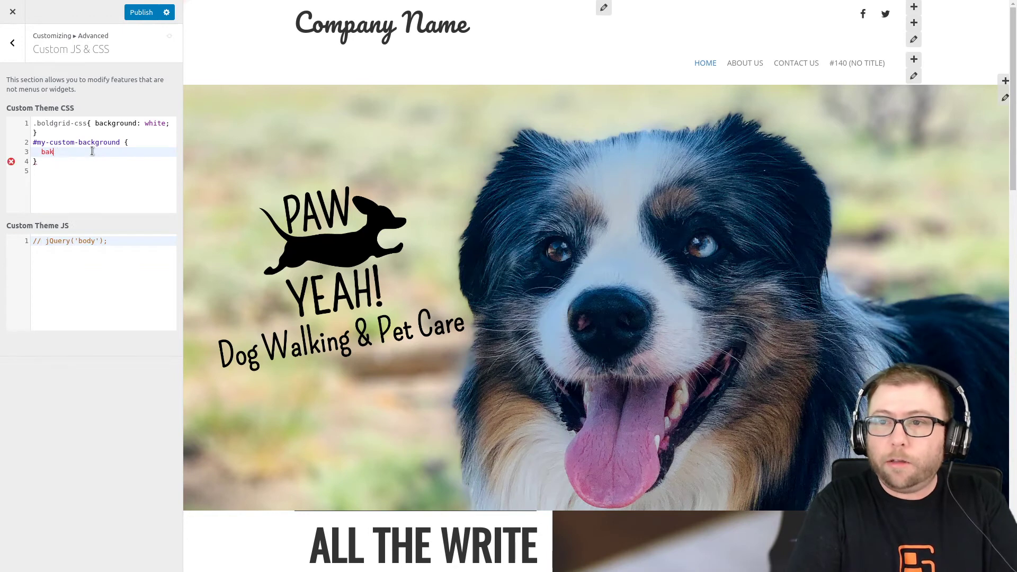
type("ckground-s")
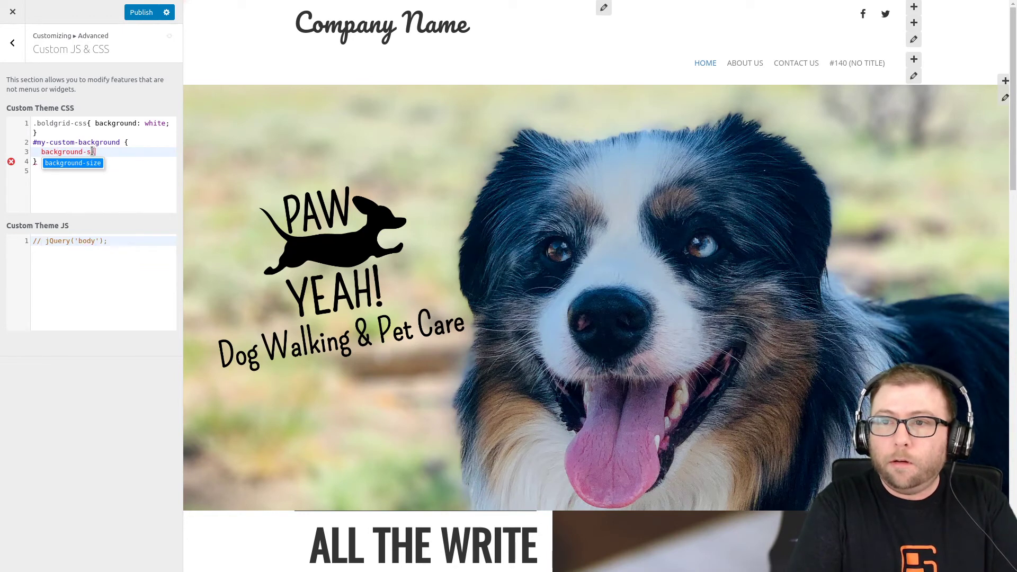
key("Return")
type(": conta")
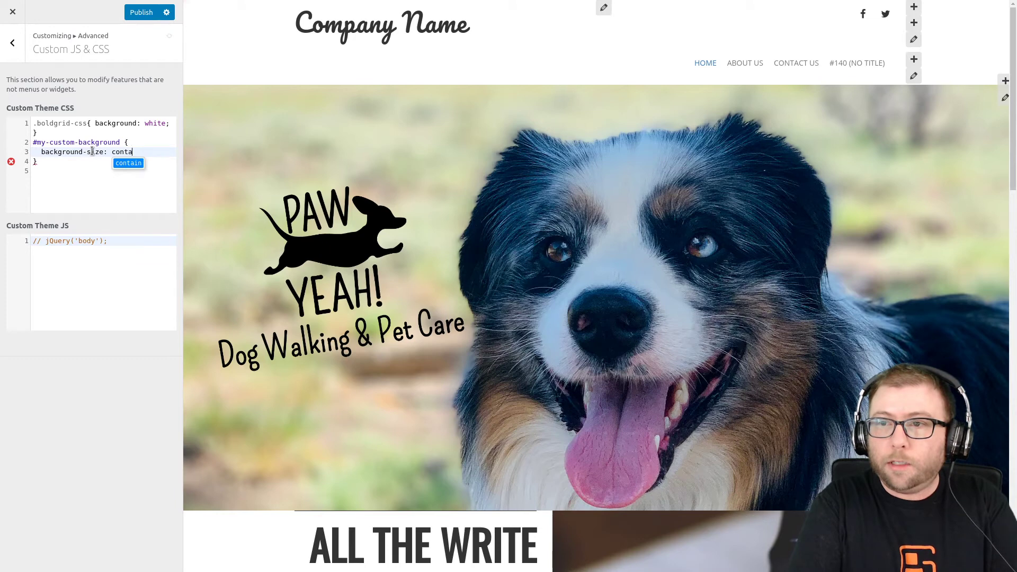
key("Return")
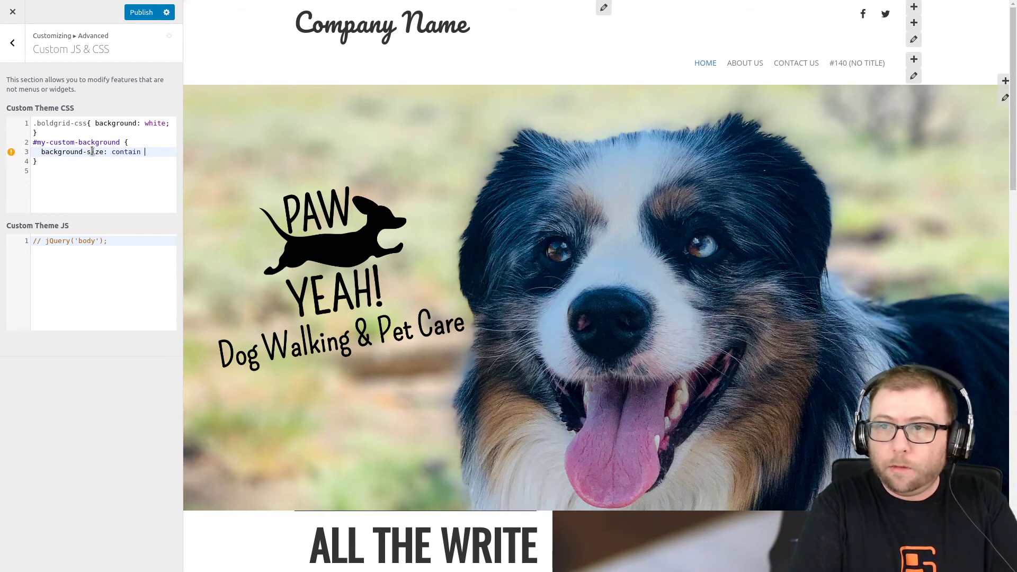
type("!importa")
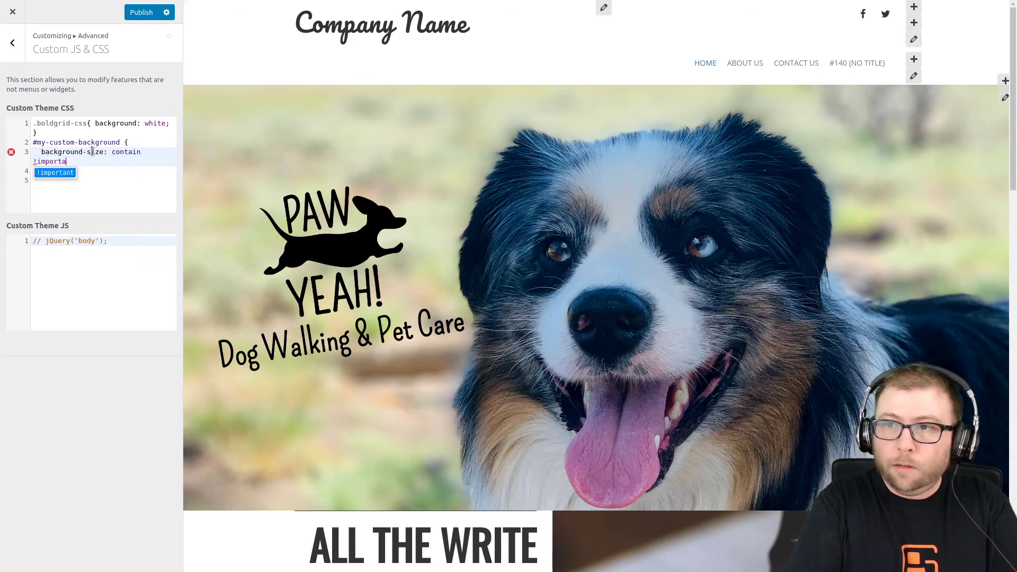
type("nt;")
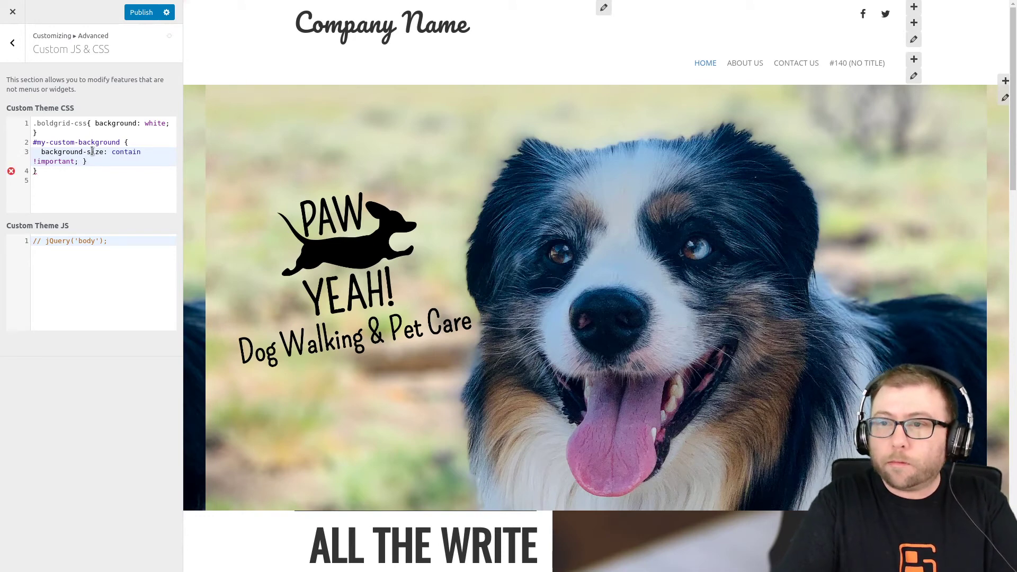
key("Return")
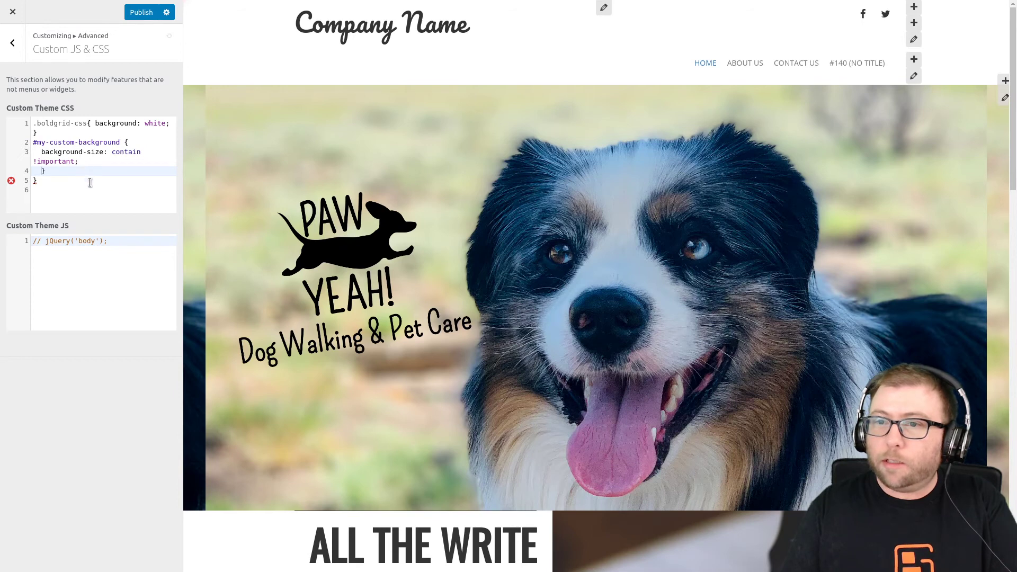
Add background-repeat: no-repeat !important, remove the stray closing brace on line 5, and publish the CSS.
type("backgr")
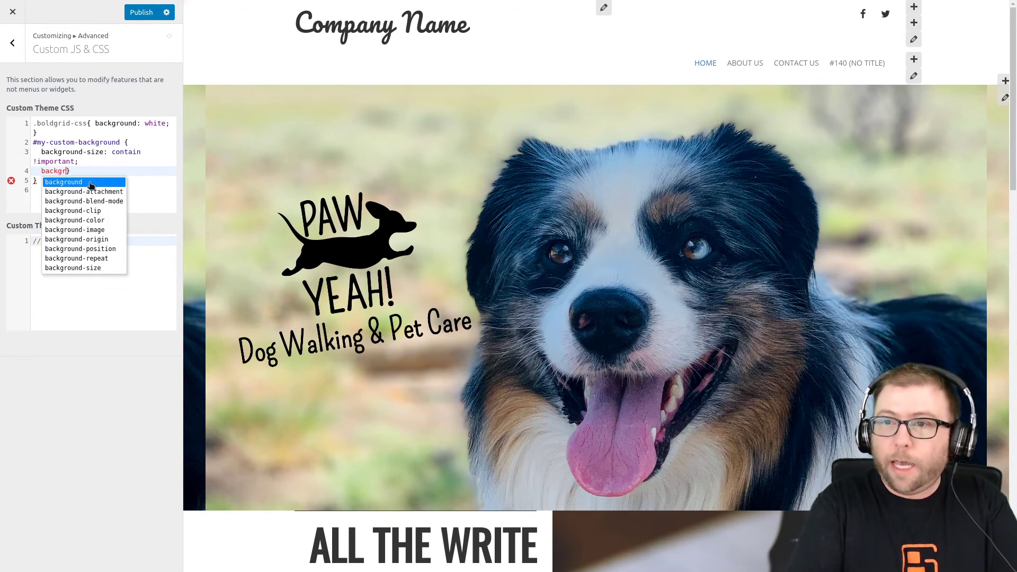
type("ound-repea")
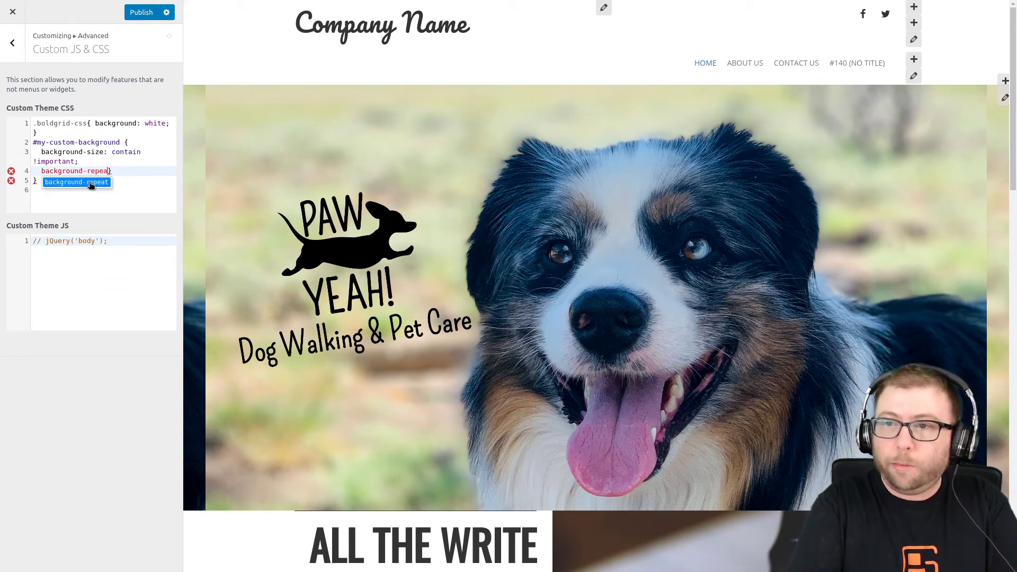
type("t: no-rep")
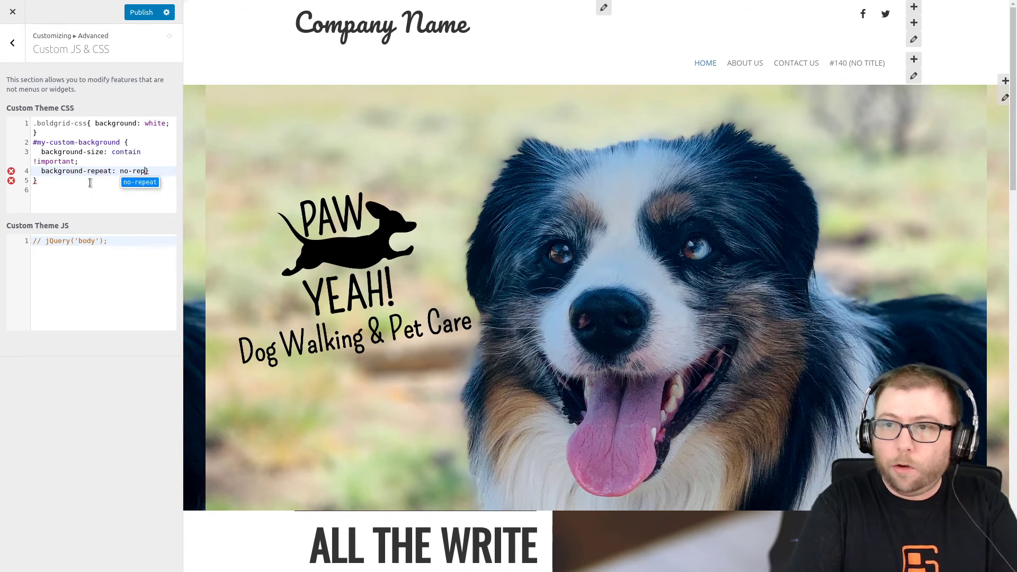
type("eat !impor")
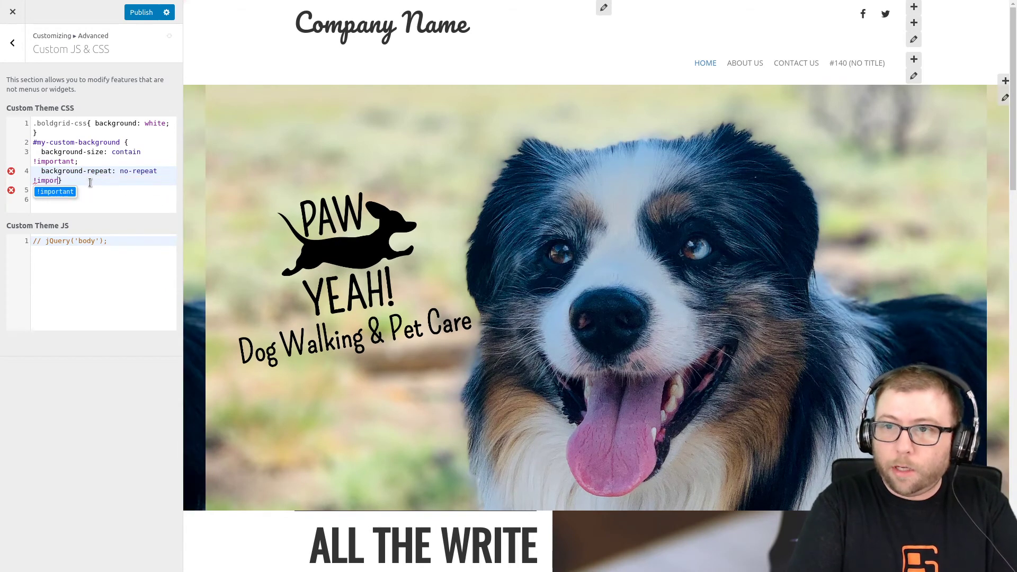
type("tant;")
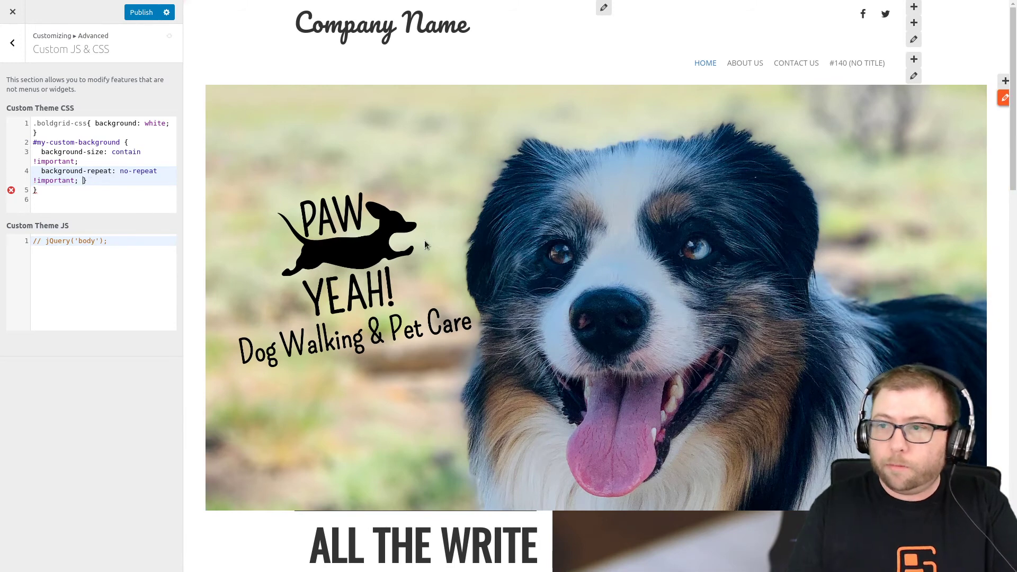
left_click(141, 14)
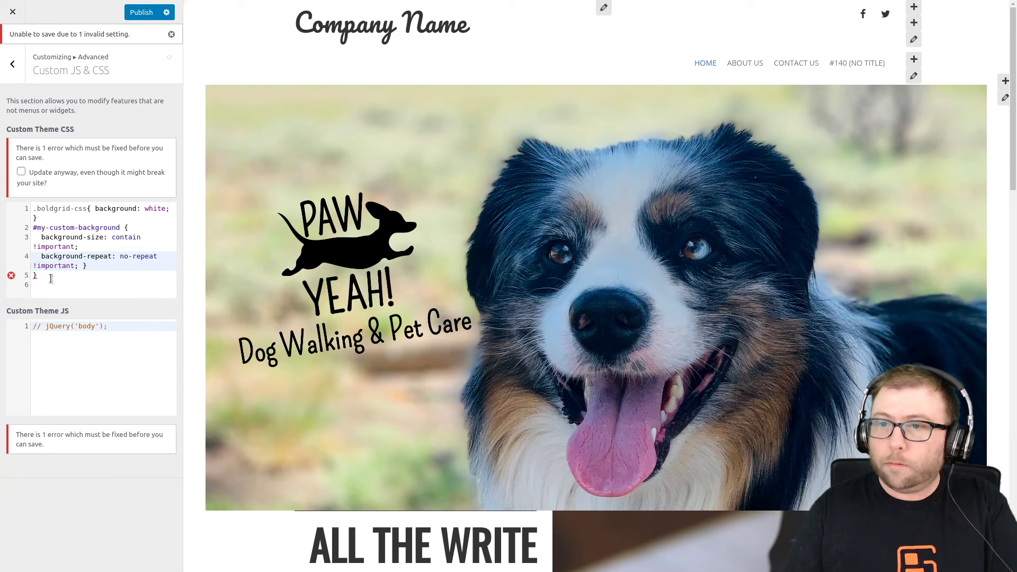
left_click(63, 276)
key("ctrl+s")
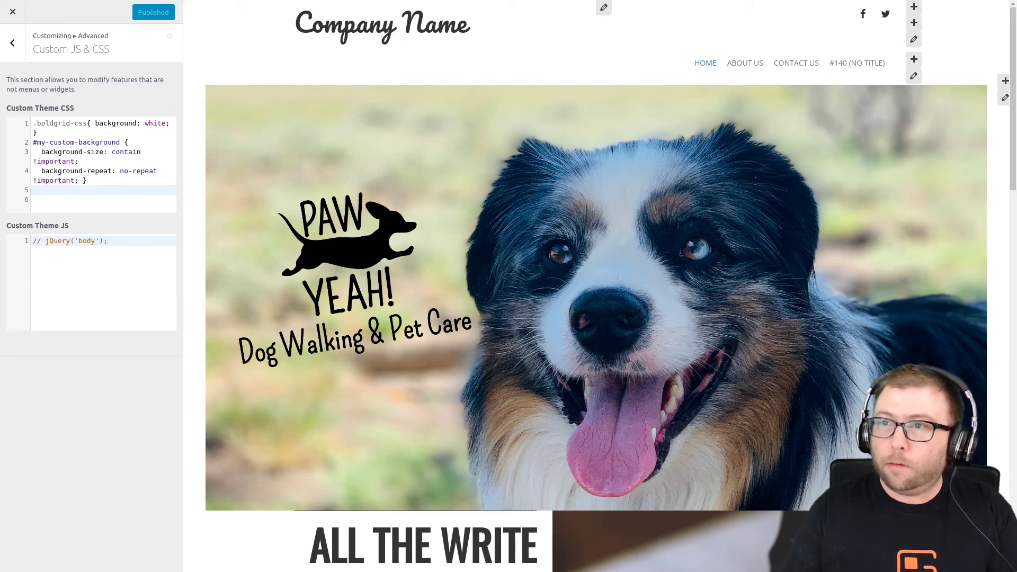
key("ctrl+t")
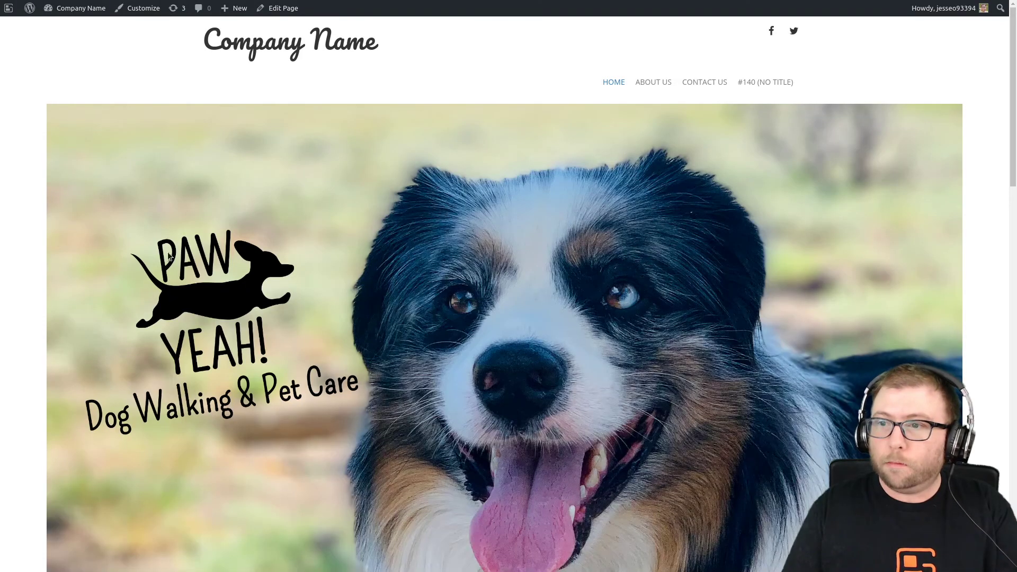
Preview the home page in DevTools responsive mode, narrowing the viewport to about 735 px.
key("ctrl+shift+c")
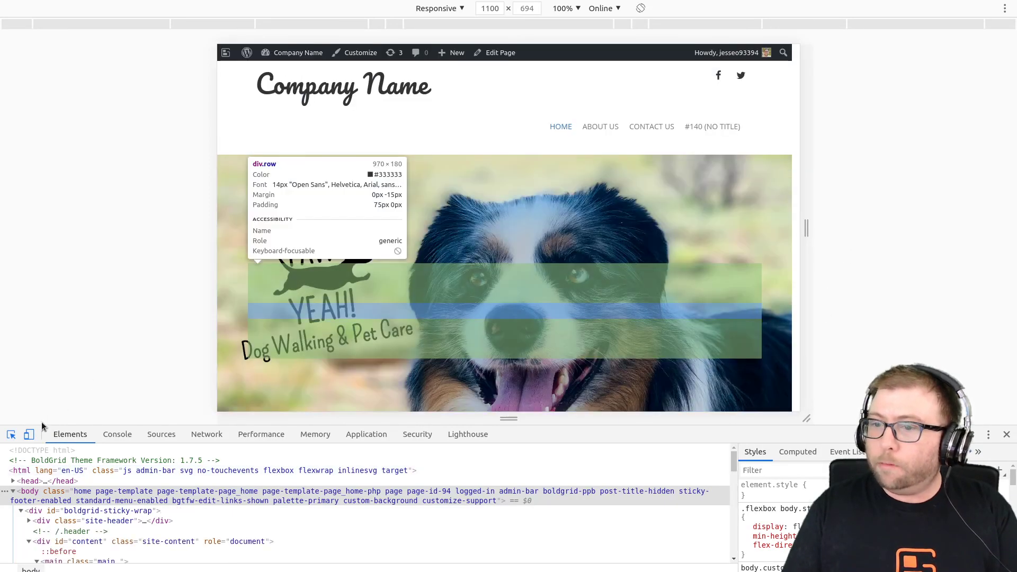
left_click(11, 435)
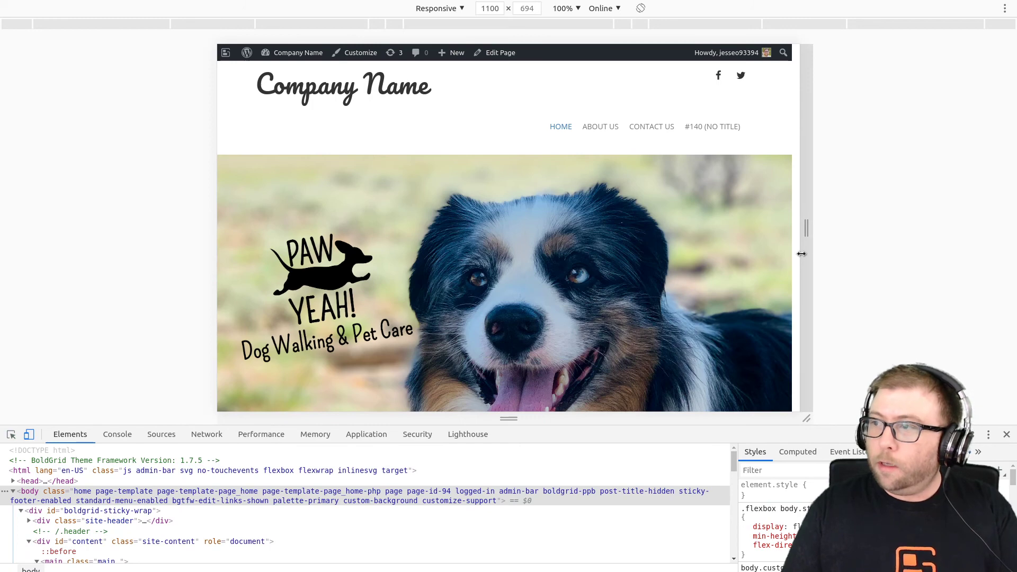
left_click_drag(801, 254, 705, 288)
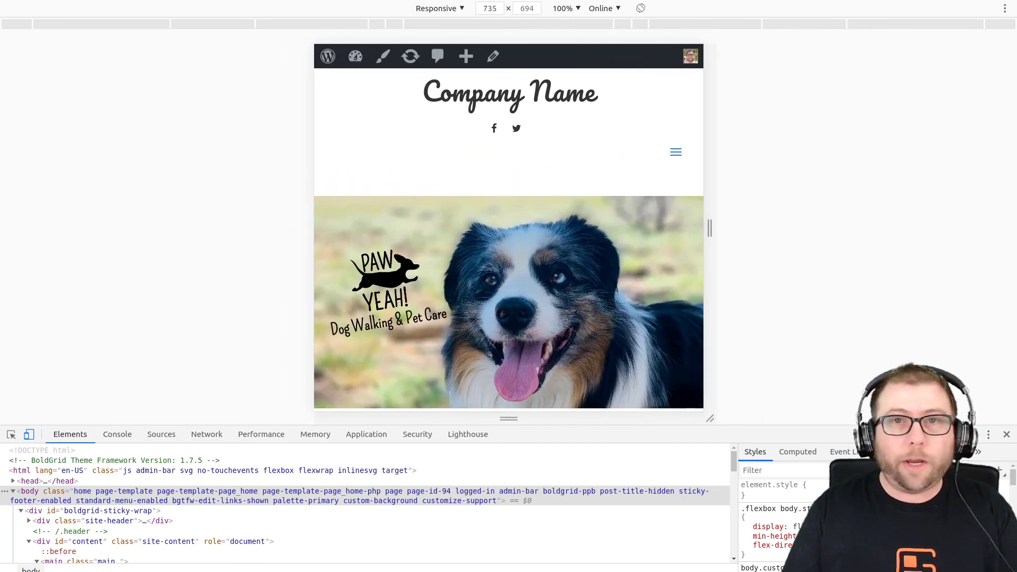